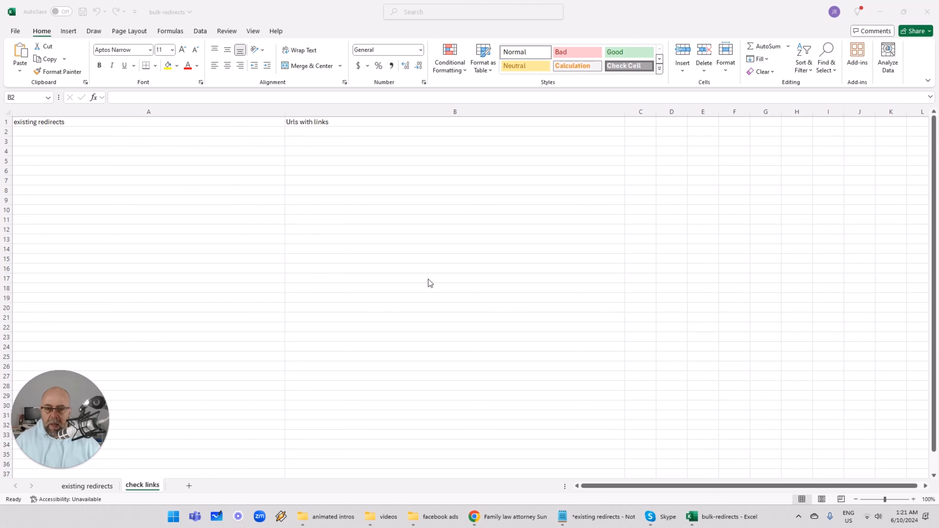
- Switch to the Copy of site restructure planner spreadsheet showing the inbound links sheet
left_click(508, 517)
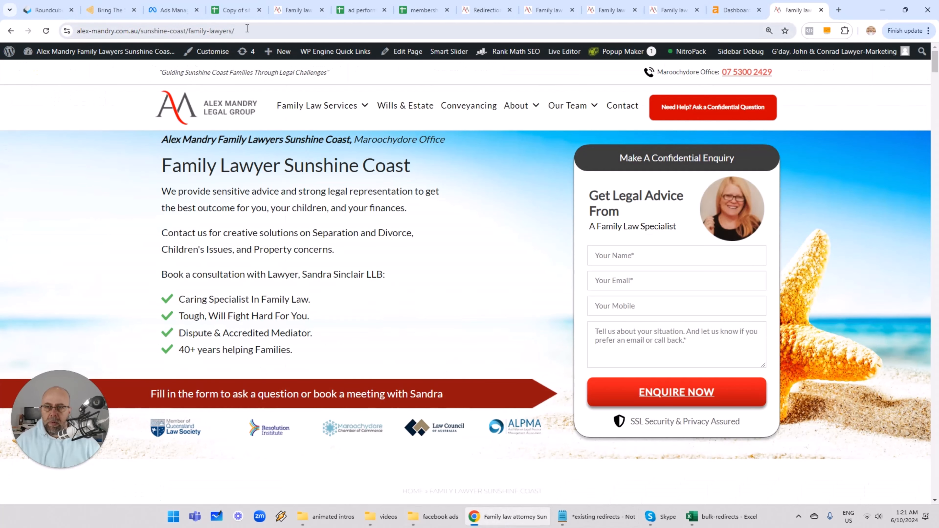
left_click(238, 10)
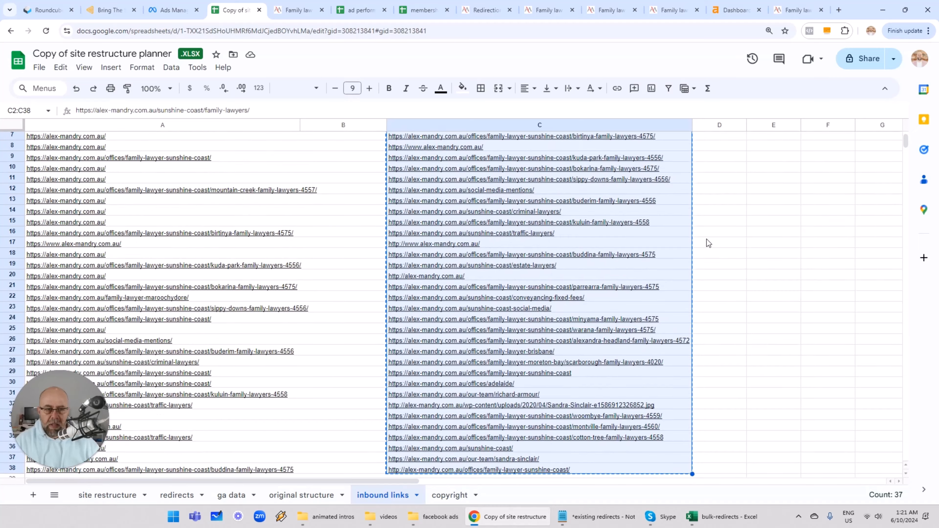
scroll(707, 240, "up", 3)
left_click(726, 204)
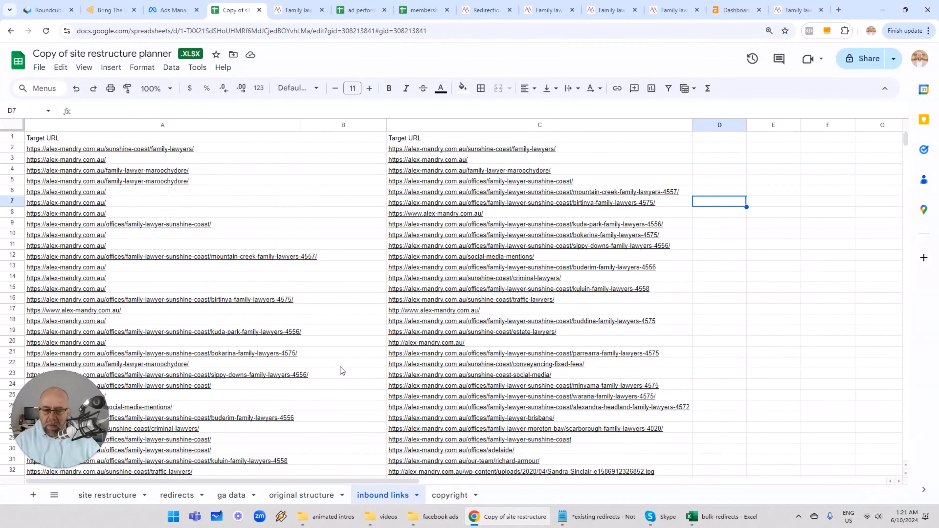
left_click(655, 149)
key("shift+Down")
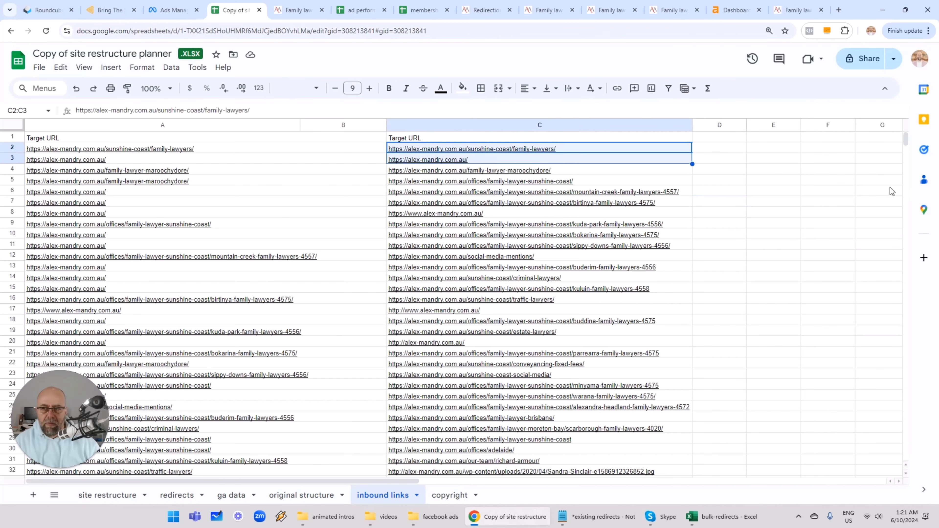
key("shift+Down")
key("shift+Down")
key("shift+Down")
key("shift+Down")
key("shift+Down")
key("shift+Down")
key("shift+Down")
key("shift+Down")
key("shift+Down")
key("shift+Down")
key("shift+Down")
key("shift+Down")
key("shift+Down")
key("shift+Down")
key("shift+Down")
key("shift+Down")
key("shift+Down")
key("shift+Down")
key("shift+Down")
key("shift+Down")
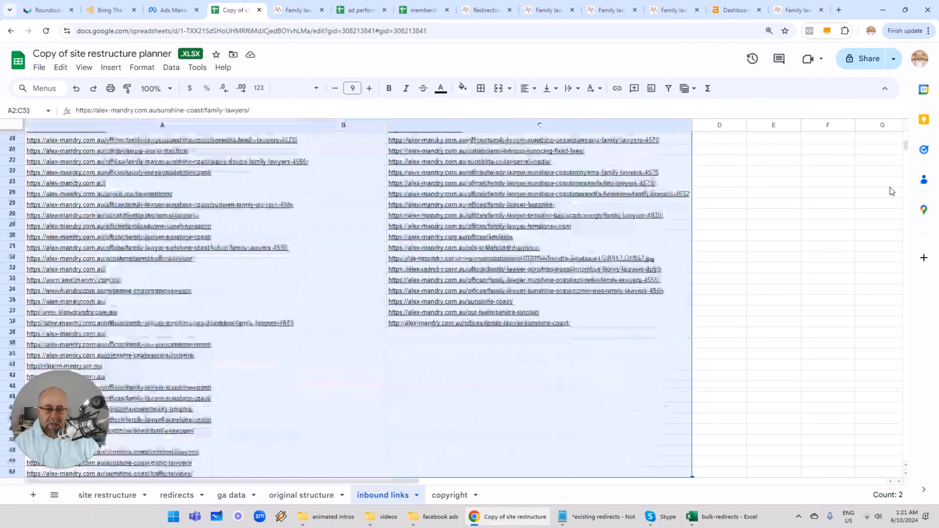
key("shift+Up")
key("shift+Up")
key("shift+Up")
key("shift+Up")
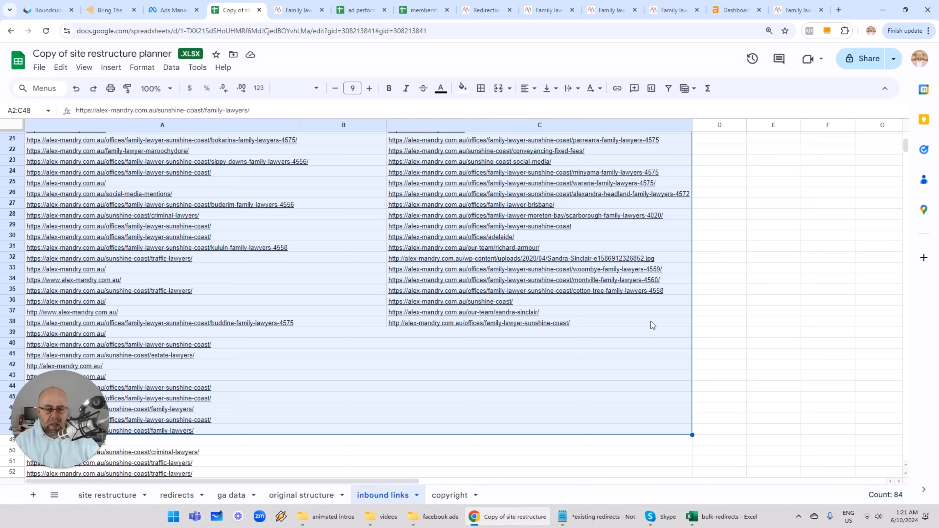
left_click(652, 326)
- Copy the linked URLs in cells C2 to C38 of the inbound links sheet
scroll(707, 232, "up", 7)
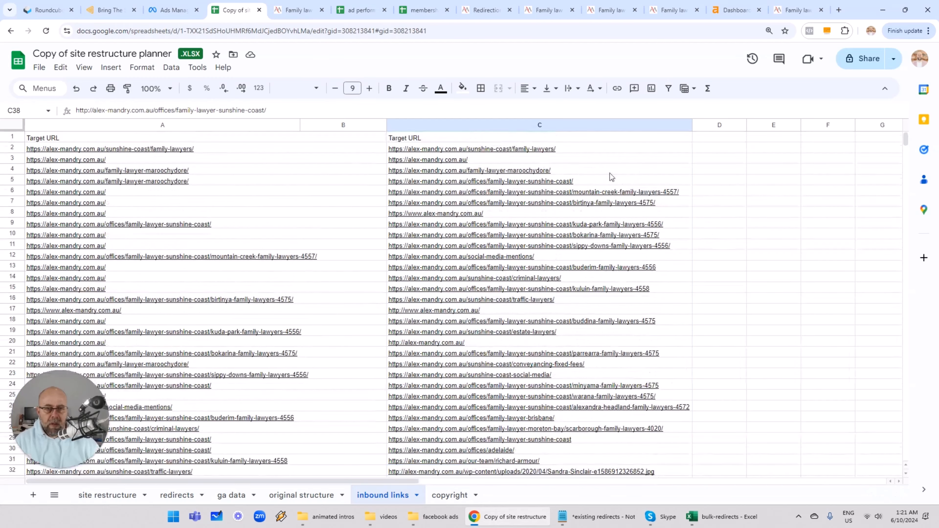
left_click_drag(584, 149, 587, 256)
left_click_drag(589, 299, 586, 346)
key("ctrl+c")
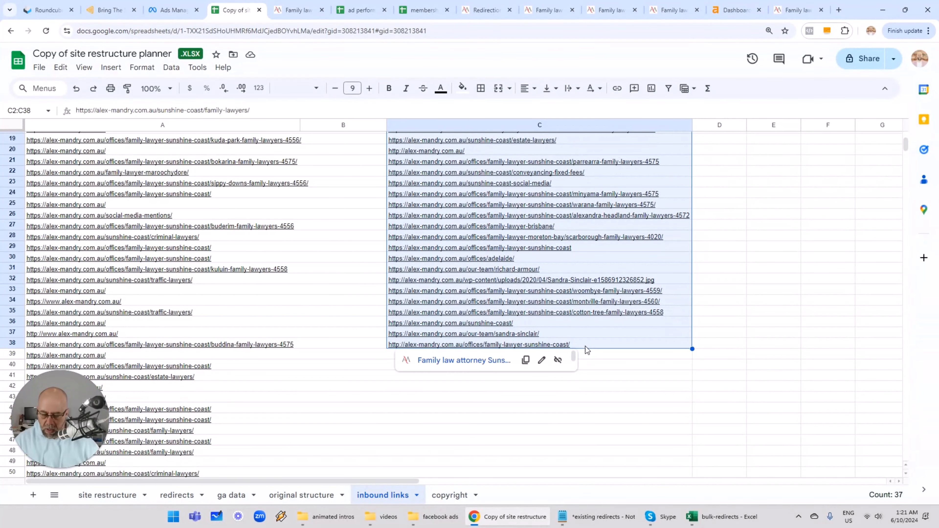
- Paste the copied URLs into column B from B2 under Urls with links on the check links sheet
left_click(723, 517)
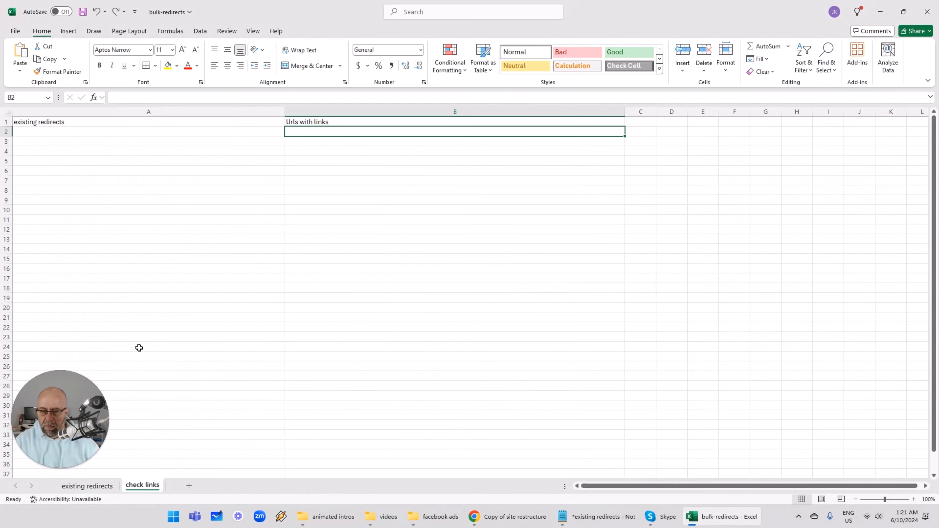
key("ctrl+v")
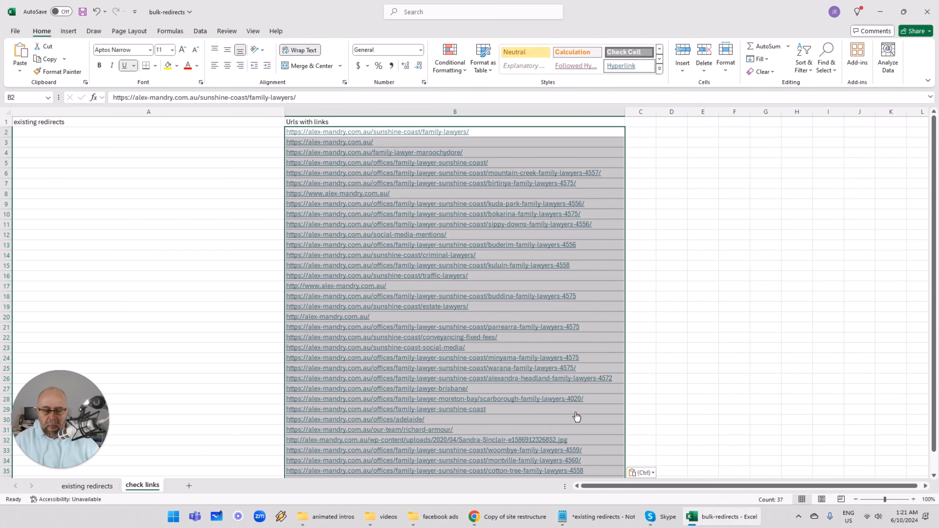
- Copy the existing redirect URLs from the Notepad file and paste them into column A from A2
left_click(633, 525)
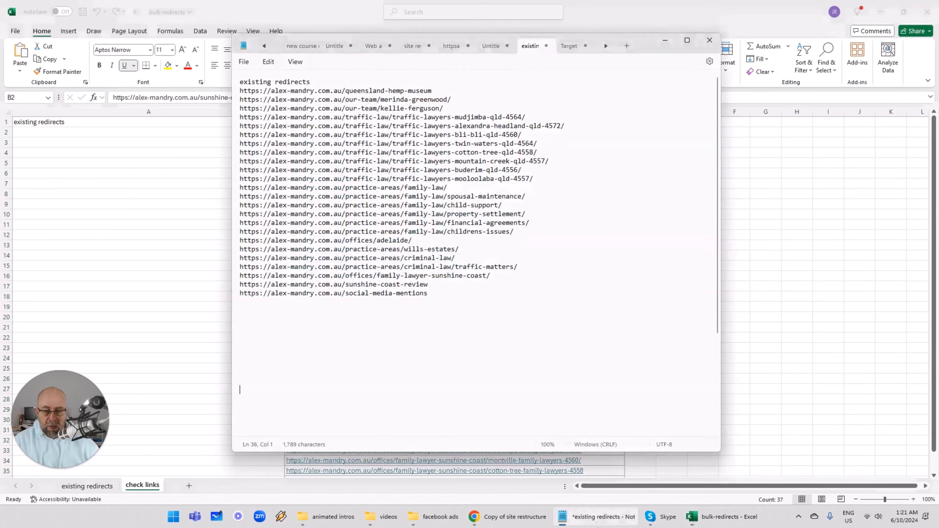
left_click_drag(443, 290, 224, 94)
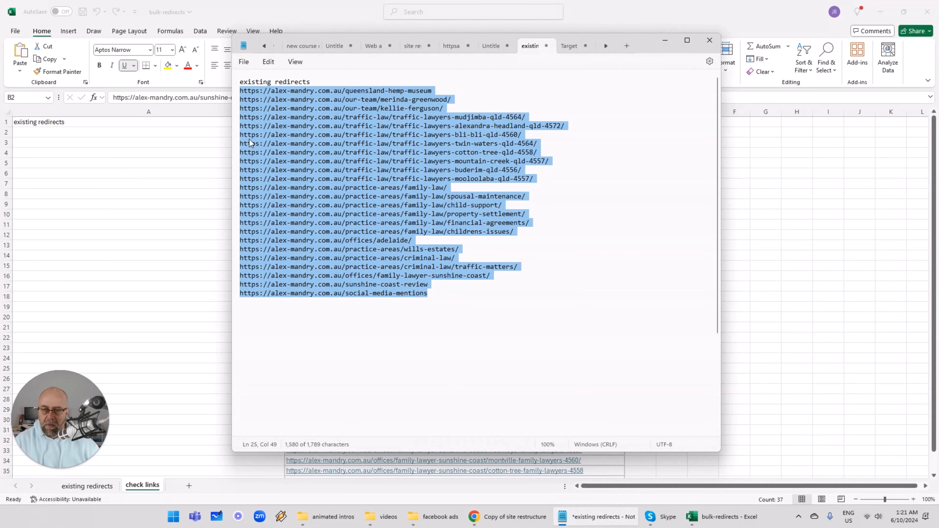
left_click(154, 132)
key("ctrl+v")
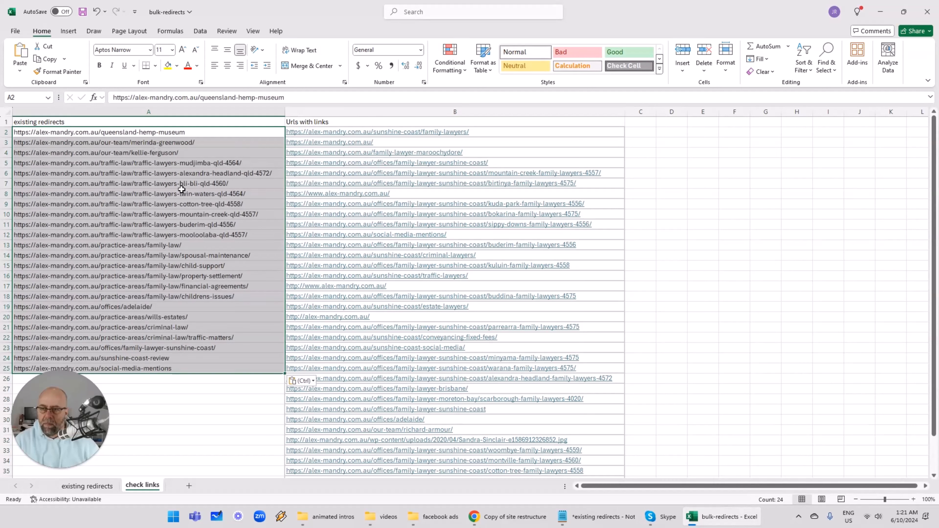
- Highlight duplicate values across columns A and B with the Duplicate Values conditional formatting rule
left_click(234, 108)
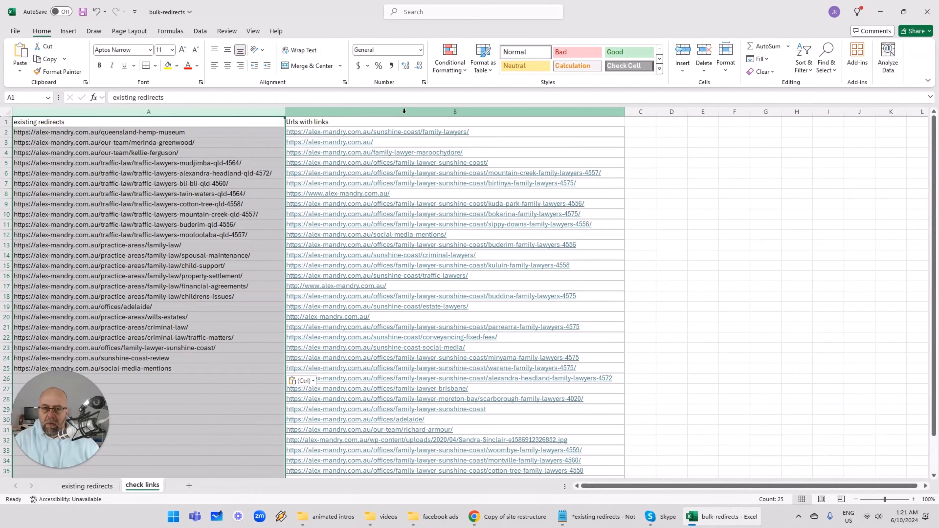
left_click(404, 110)
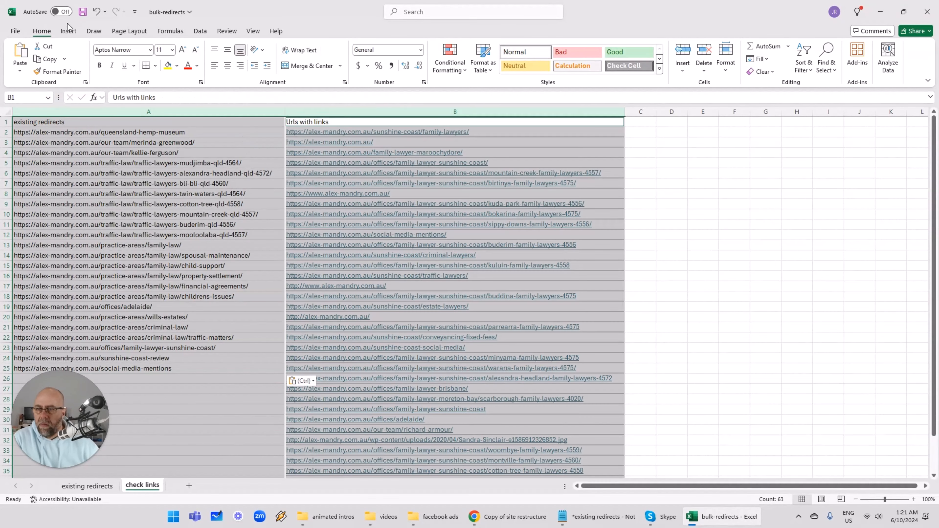
left_click(450, 59)
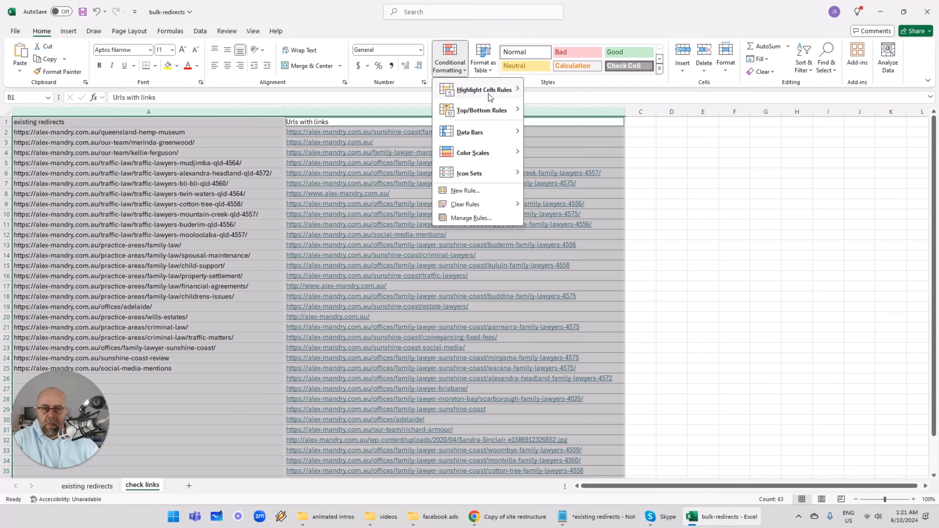
mouse_move(491, 95)
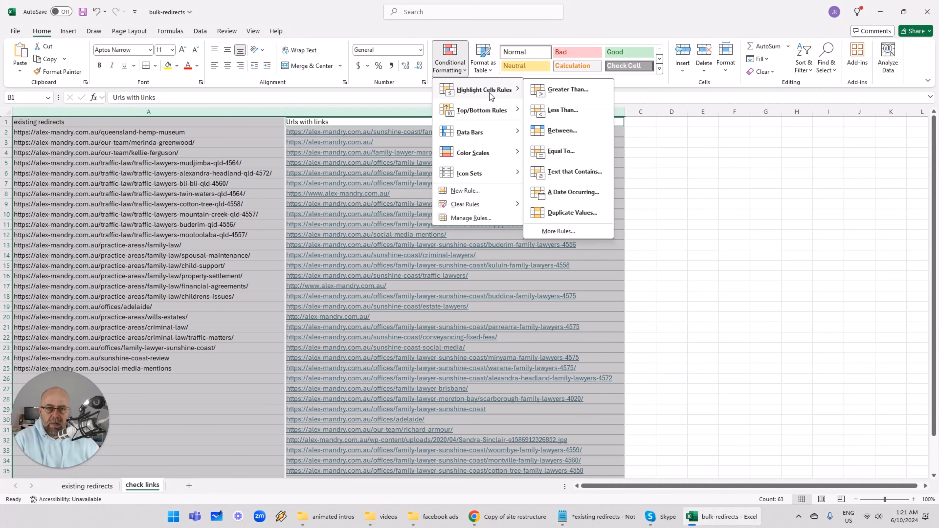
left_click(563, 213)
left_click(494, 272)
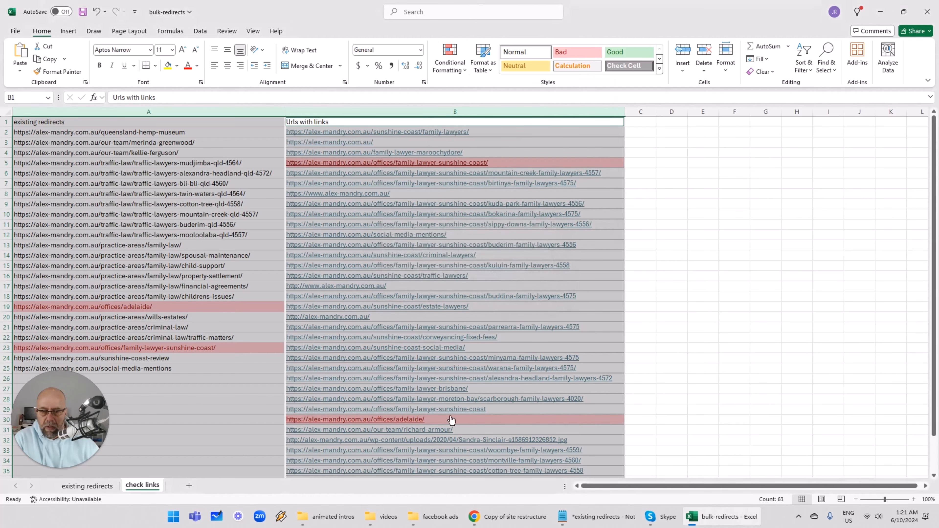
- Review the highlighted duplicate URLs in both columns of the sheet
left_click(256, 402)
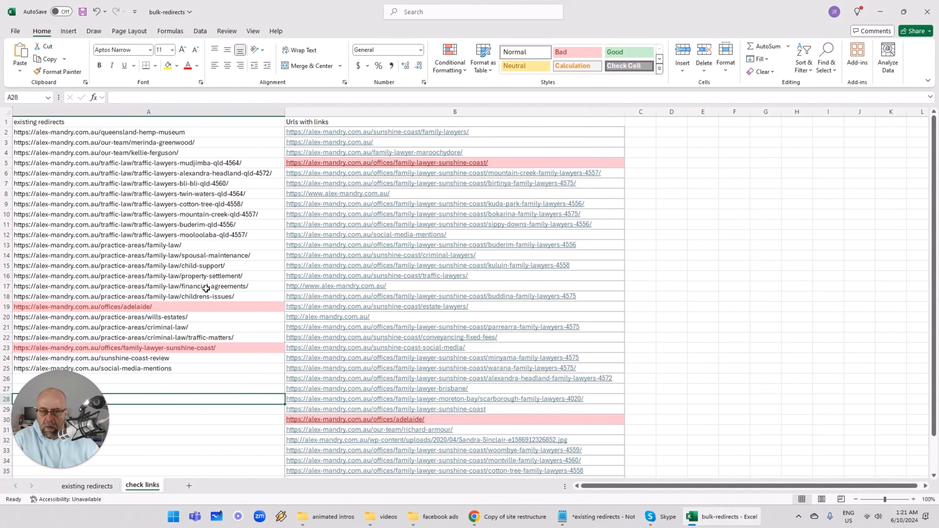
scroll(206, 288, "down", 1)
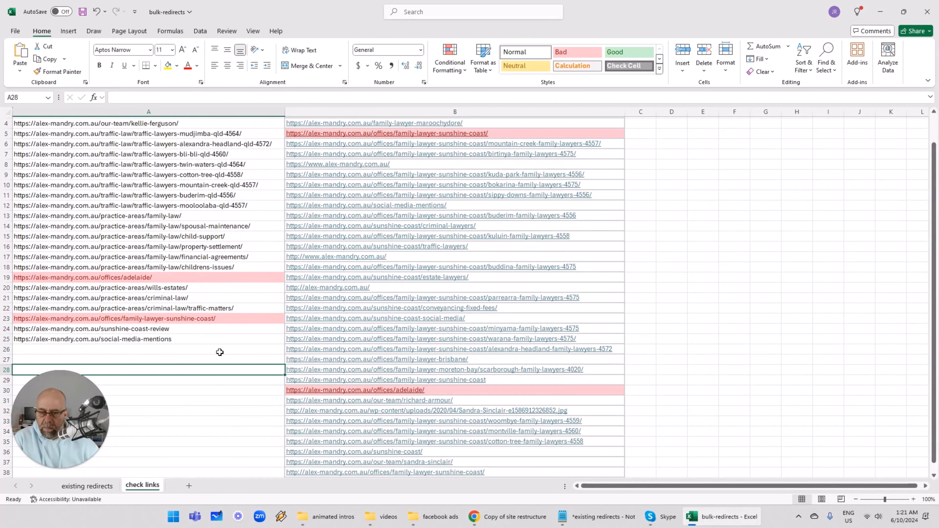
scroll(219, 352, "up", 1)
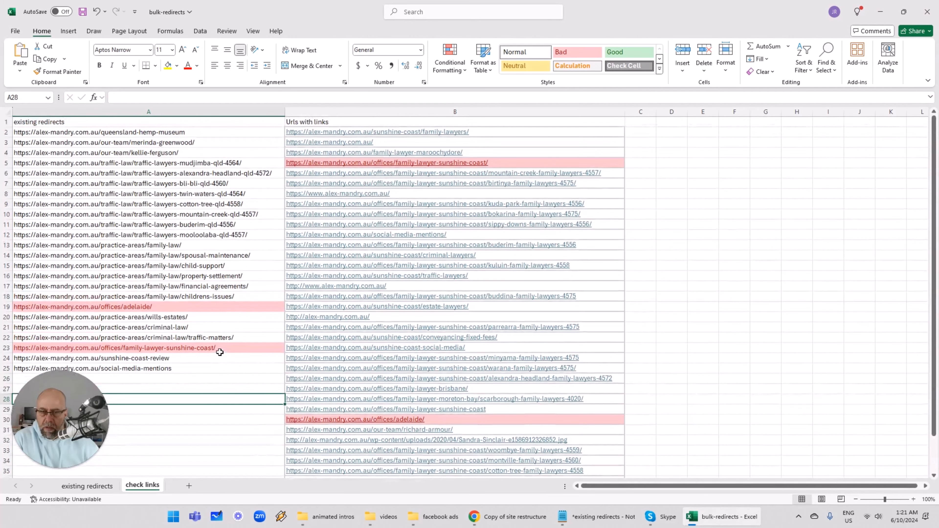
left_click(232, 307)
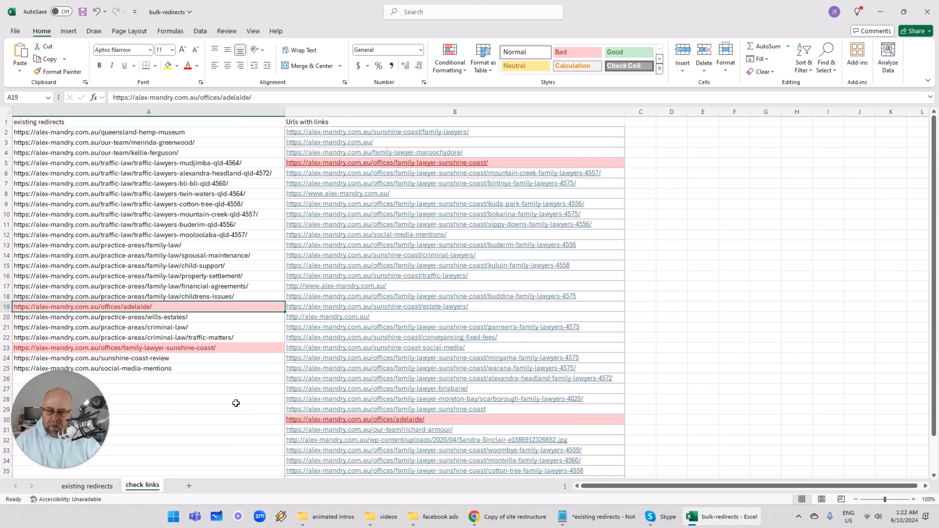
key("Down")
key("Down")
key("Down")
key("Down")
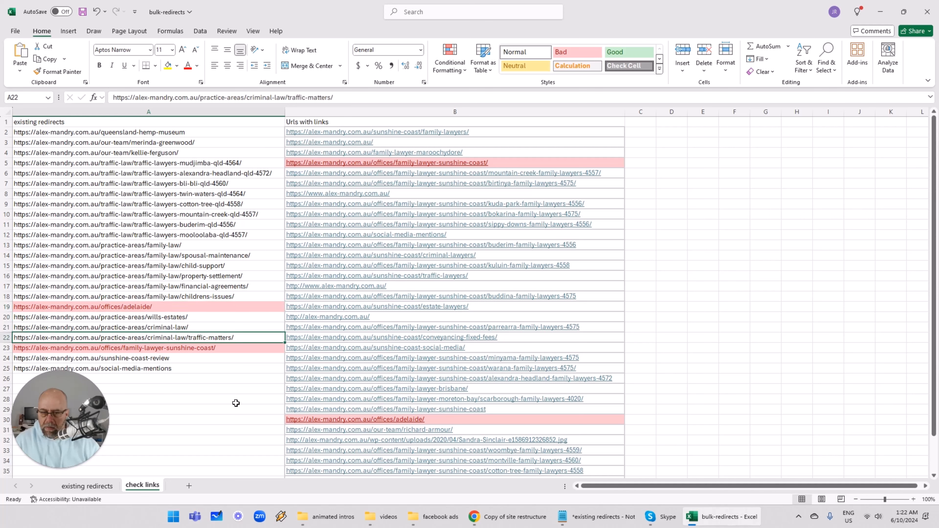
key("Up")
key("Up")
key("Up")
key("Up")
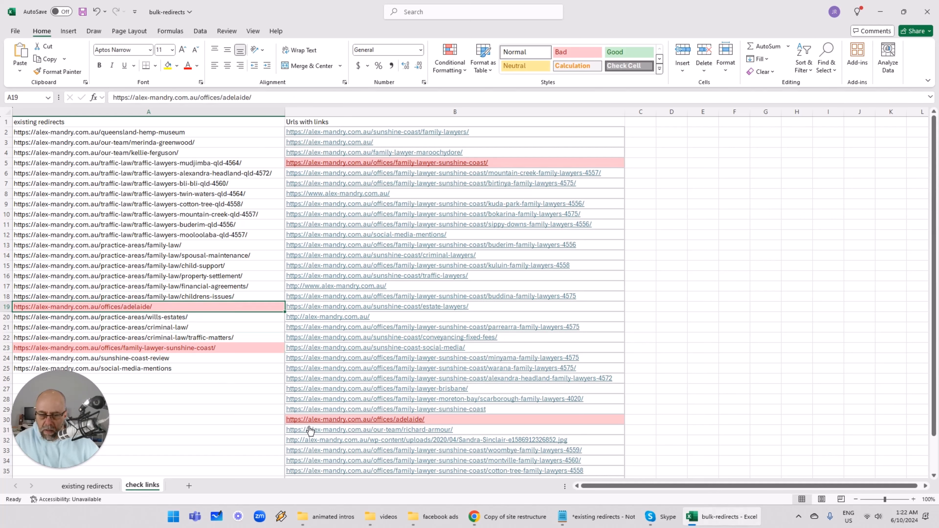
left_click(665, 416)
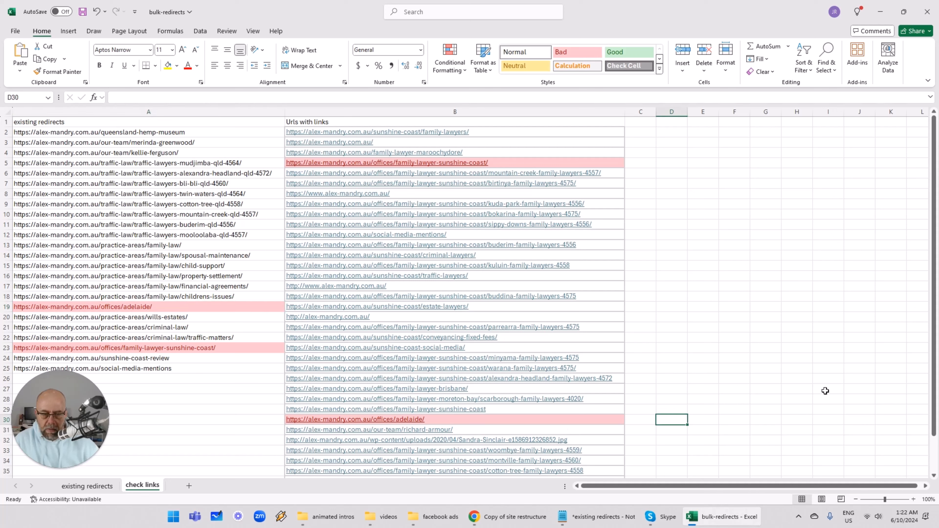
key("Left")
key("Left")
key("Left")
key("Right")
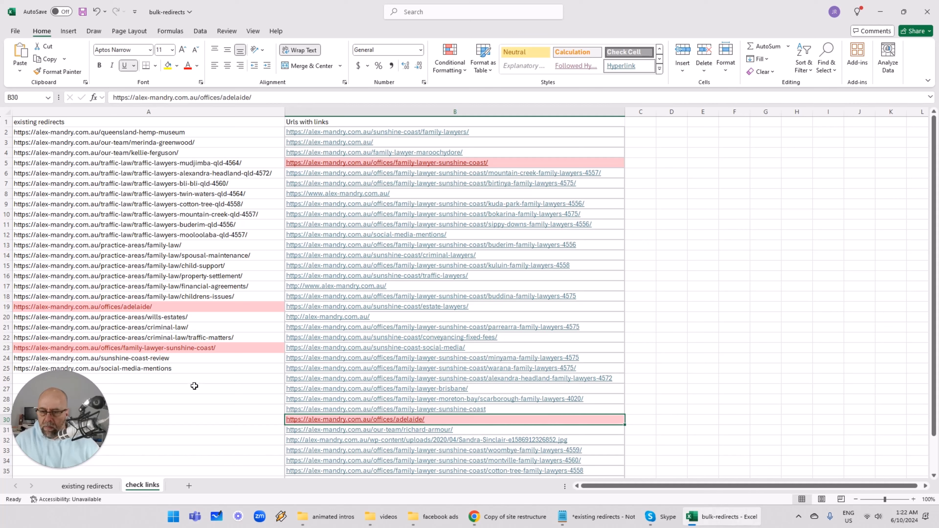
- Copy the highlighted offices/adelaide/ URL in cell A19
left_click(188, 380)
key("Up")
key("Up")
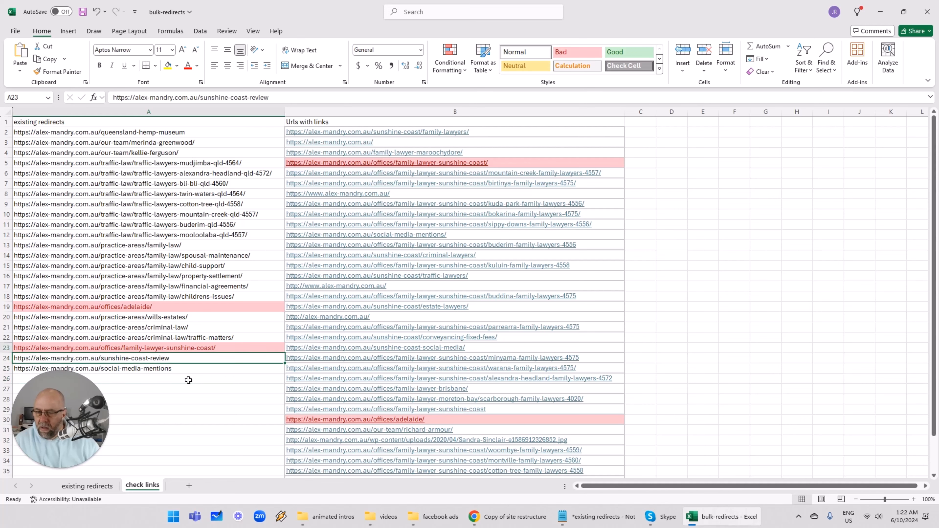
key("Up")
key("Up")
key("Up")
key("Up")
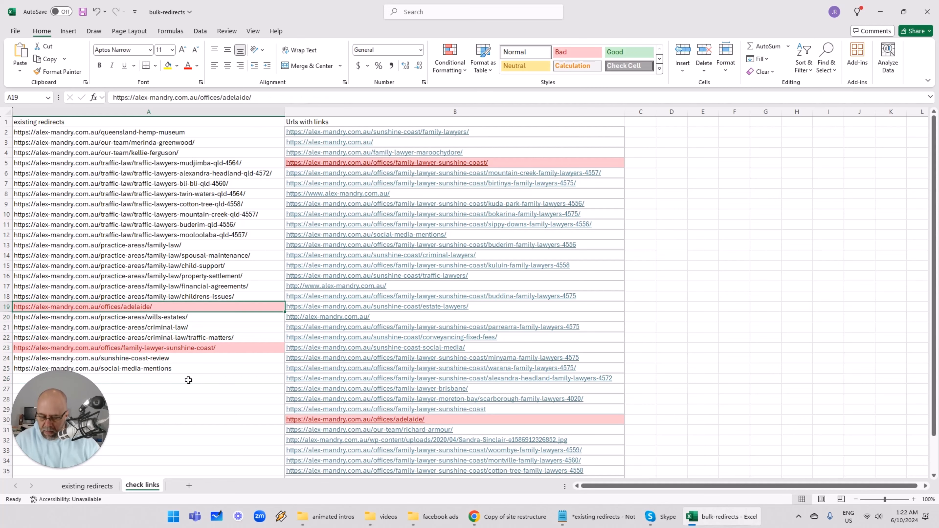
key("ctrl+c")
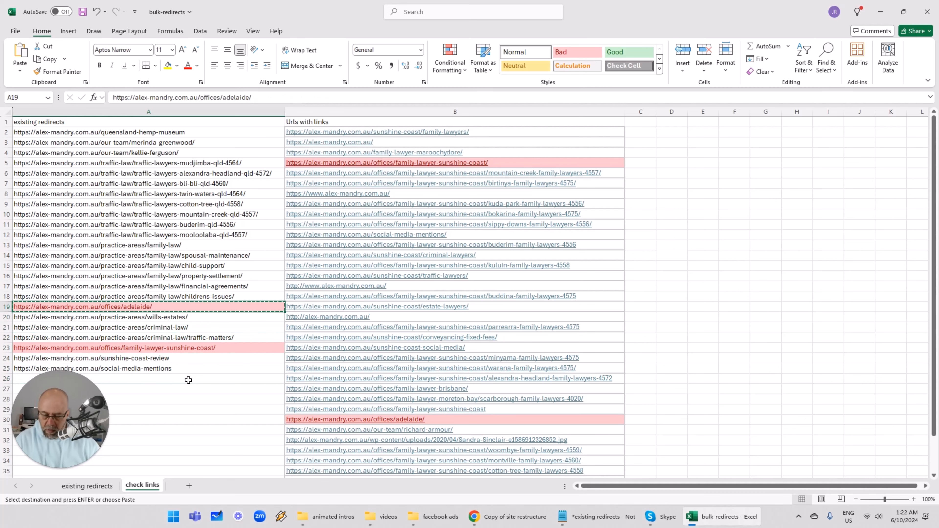
left_click(501, 523)
left_click(799, 10)
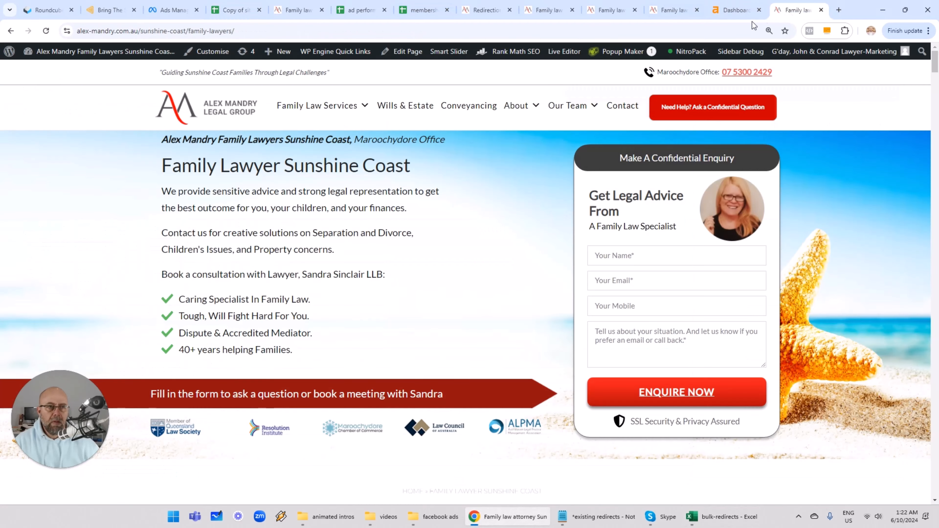
left_click(753, 26)
key("ctrl+v")
key("Return")
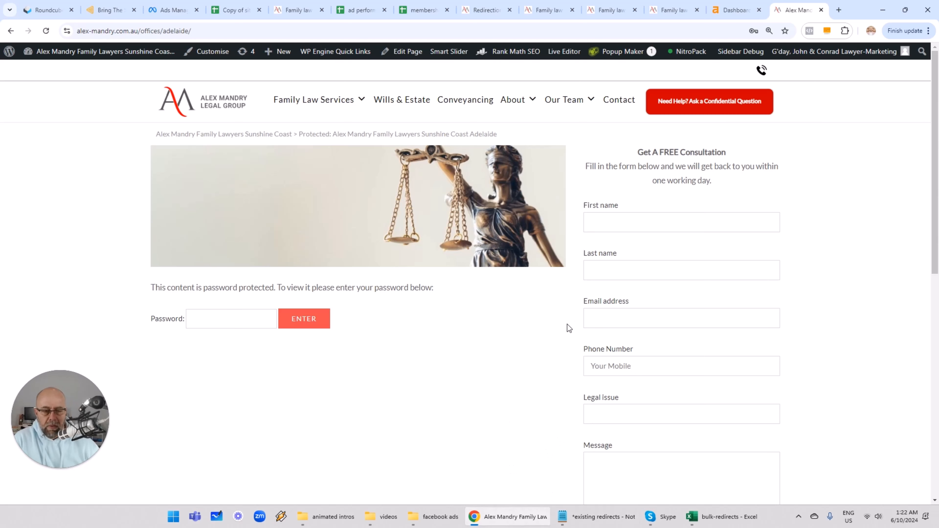
- Return to the spreadsheet and step through the highlighted duplicate URLs in column A
left_click(724, 518)
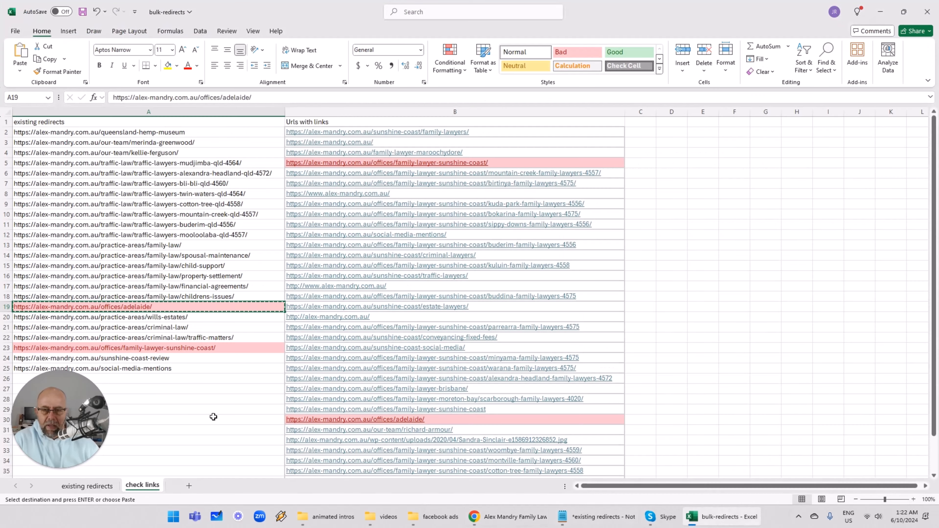
left_click(244, 318)
key("Escape")
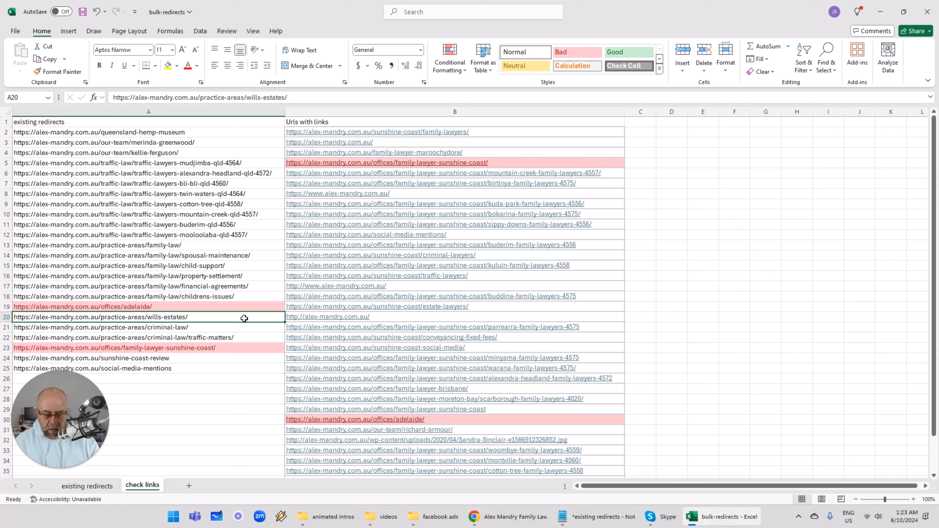
key("Up")
key("Up")
key("Down")
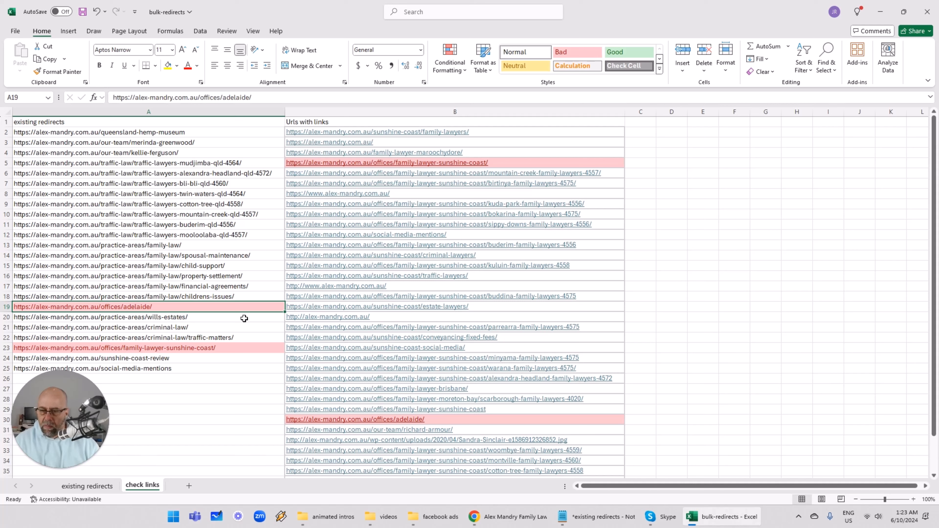
key("Down")
key("Down")
key("Down")
key("Down")
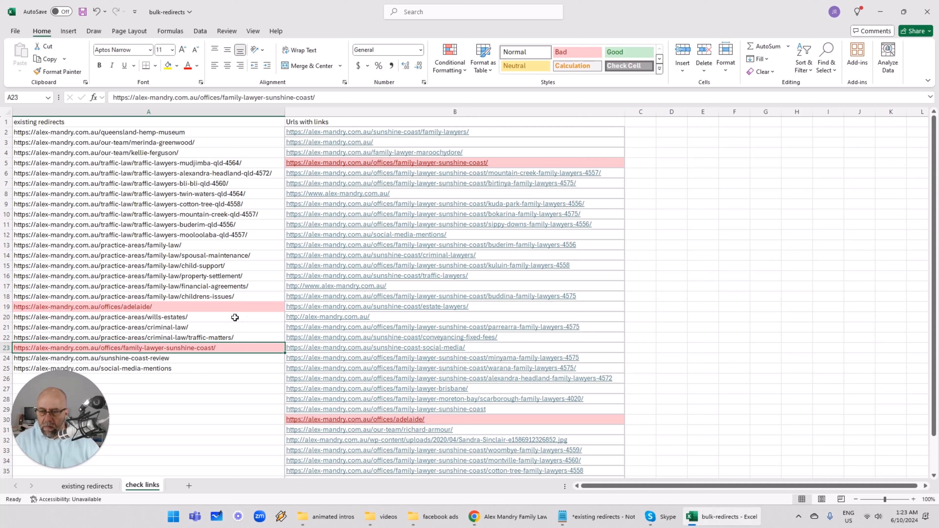
- Copy the highlighted offices/family-lawyer-sunshine-coast/ URL in cell A23
left_click(301, 421)
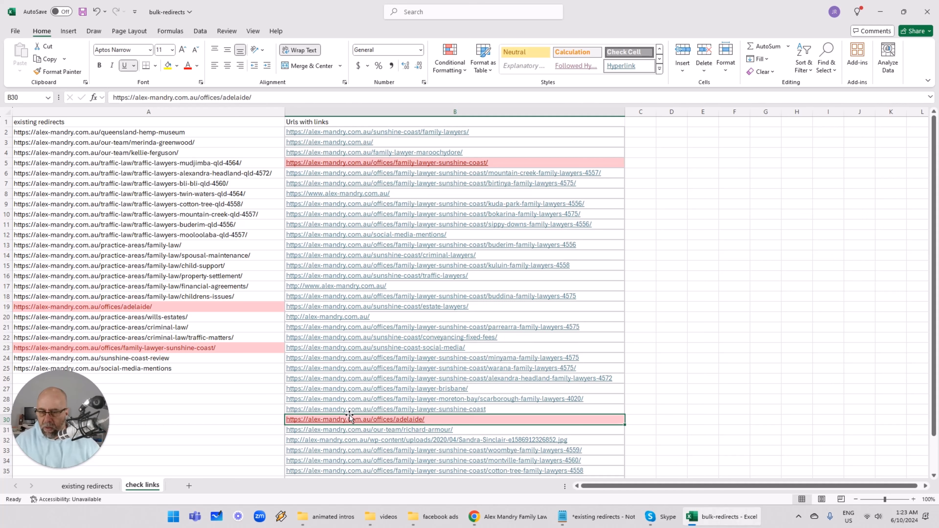
left_click(239, 349)
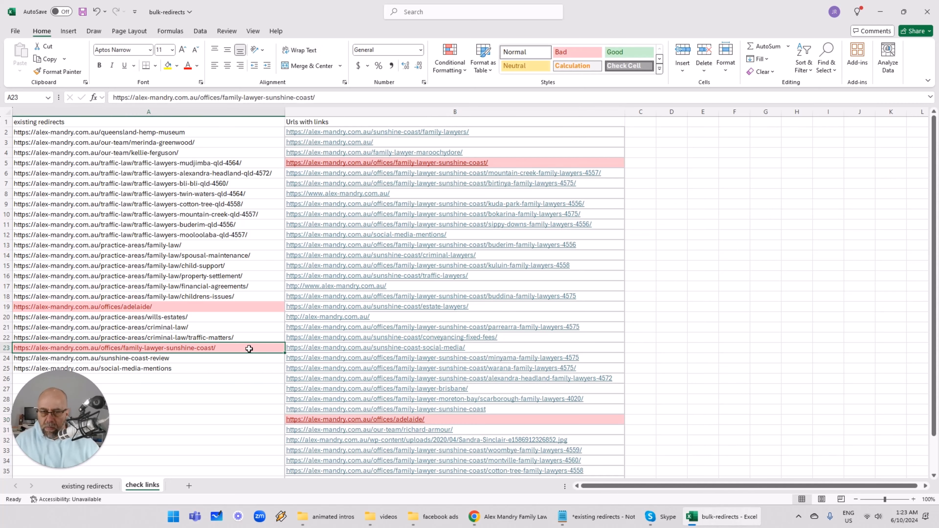
key("ctrl+c")
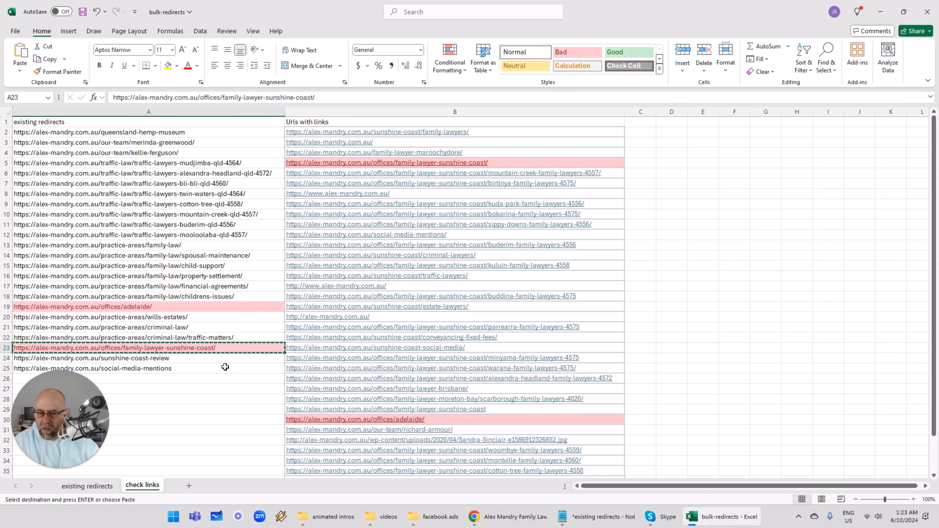
- Open the copied offices/family-lawyer-sunshine-coast/ URL in the browser tab to check where it redirects
mouse_move(497, 523)
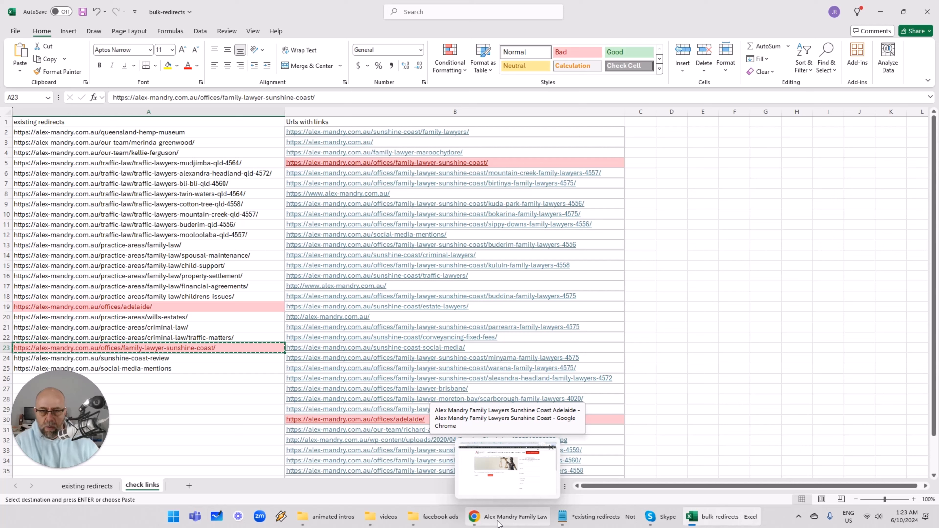
left_click(632, 163)
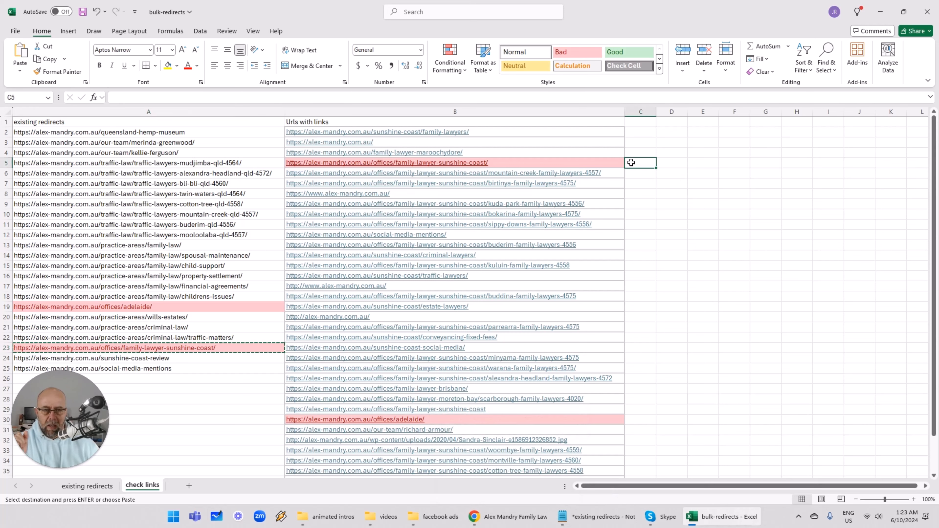
key("Left")
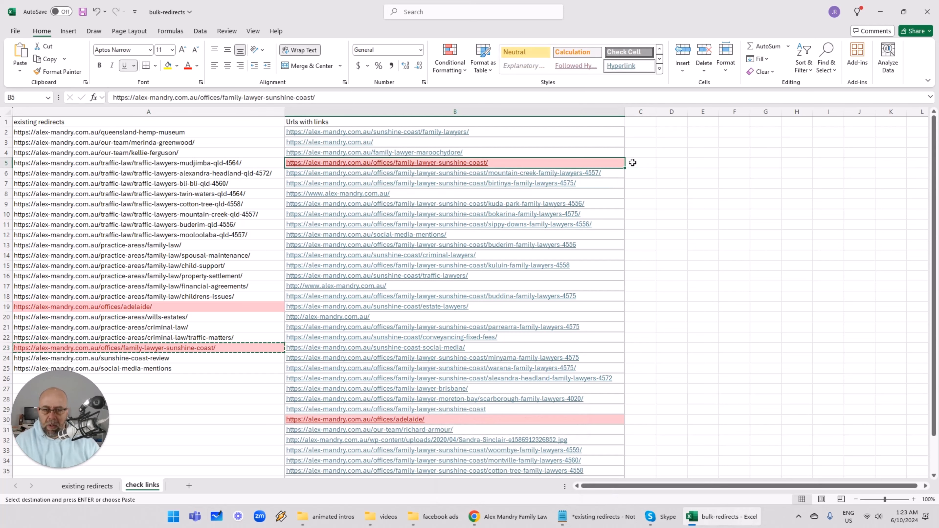
key("alt+Tab")
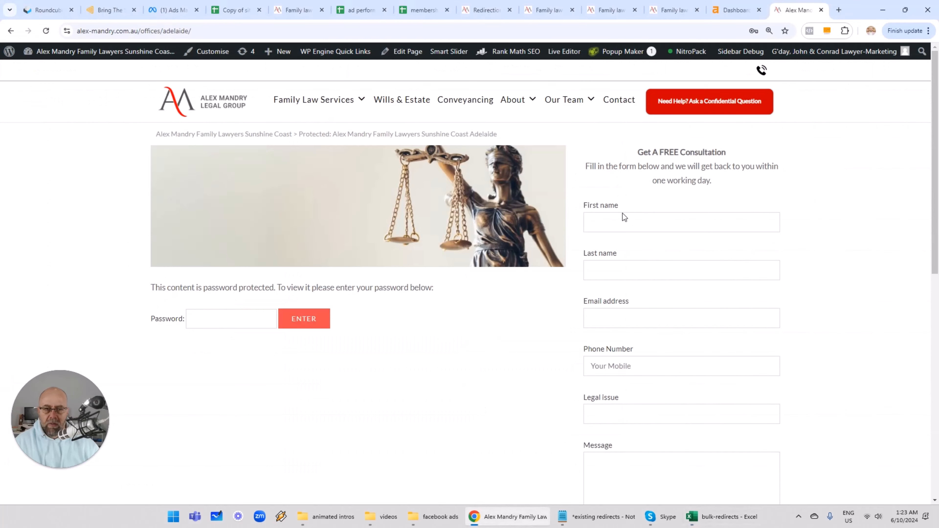
left_click(513, 29)
key("ctrl+a")
key("ctrl+v")
key("Return")
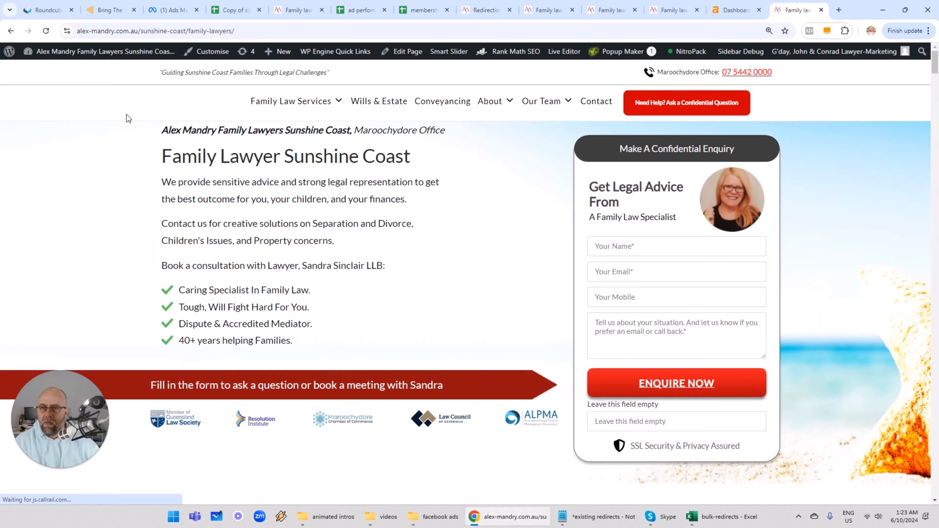
left_click(253, 33)
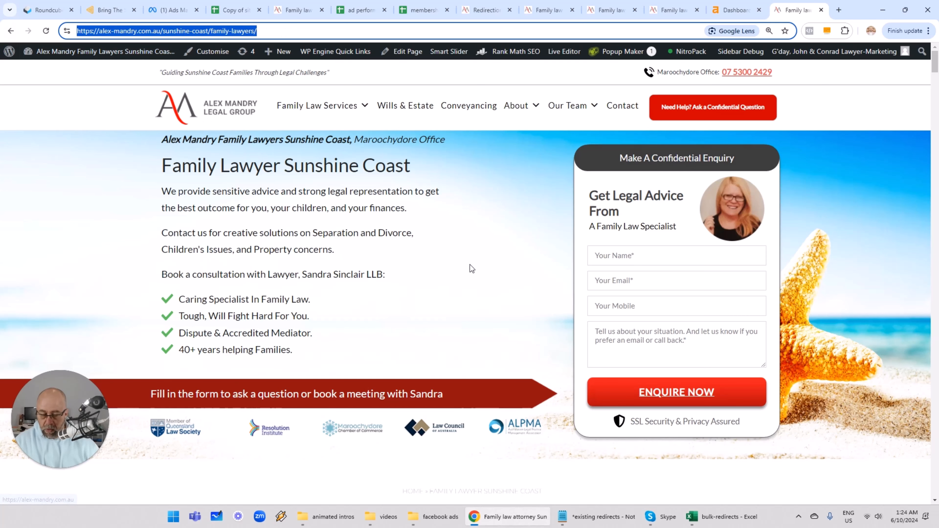
left_click(722, 520)
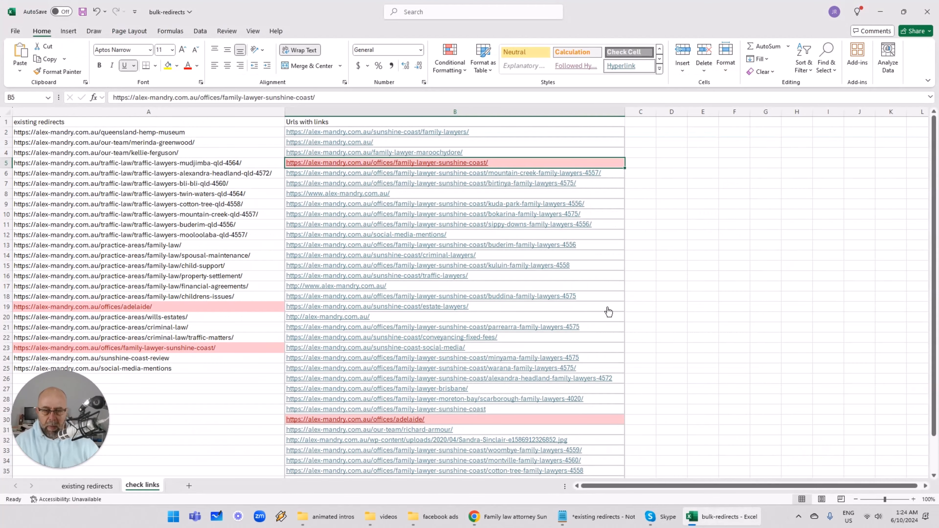
left_click(687, 267)
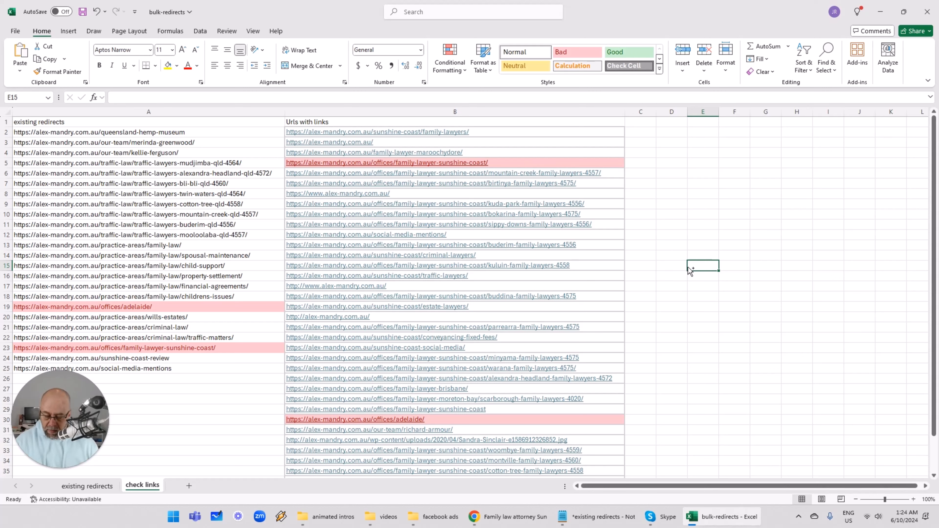
key("ctrl+f")
key("ctrl+v")
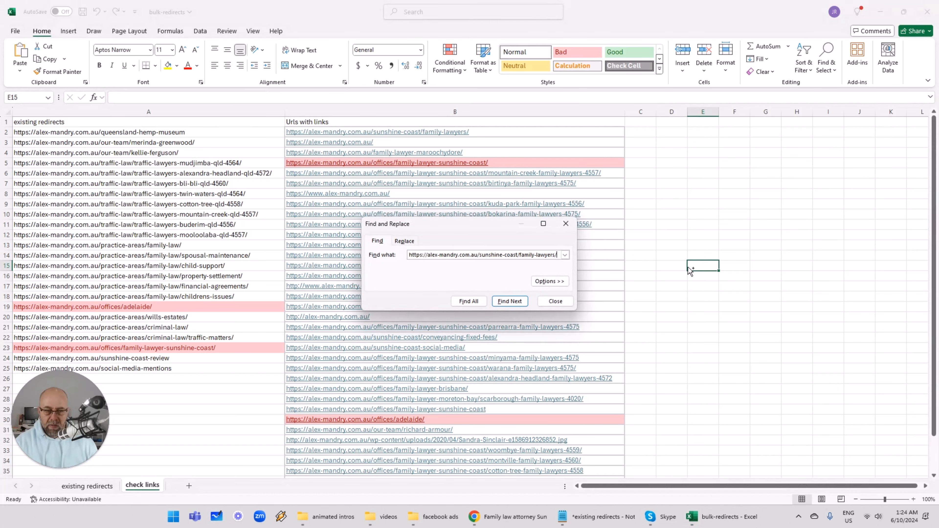
left_click(479, 302)
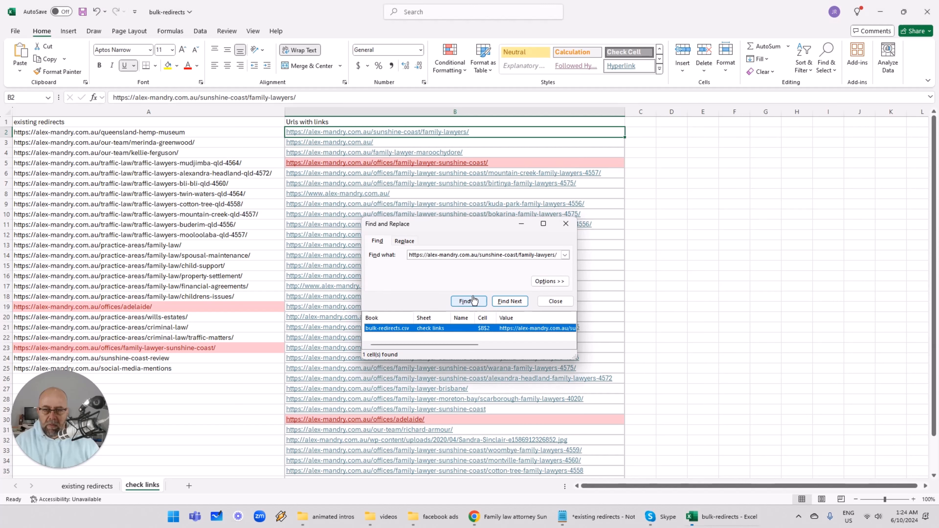
key("Escape")
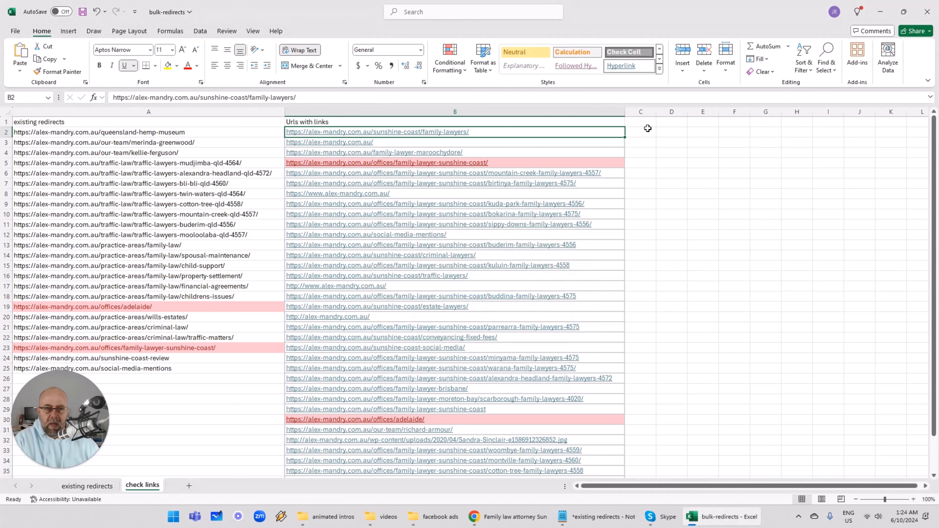
- Compare the found link in cell B2 with the redirected URL in cell A23
left_click(641, 132)
key("Left")
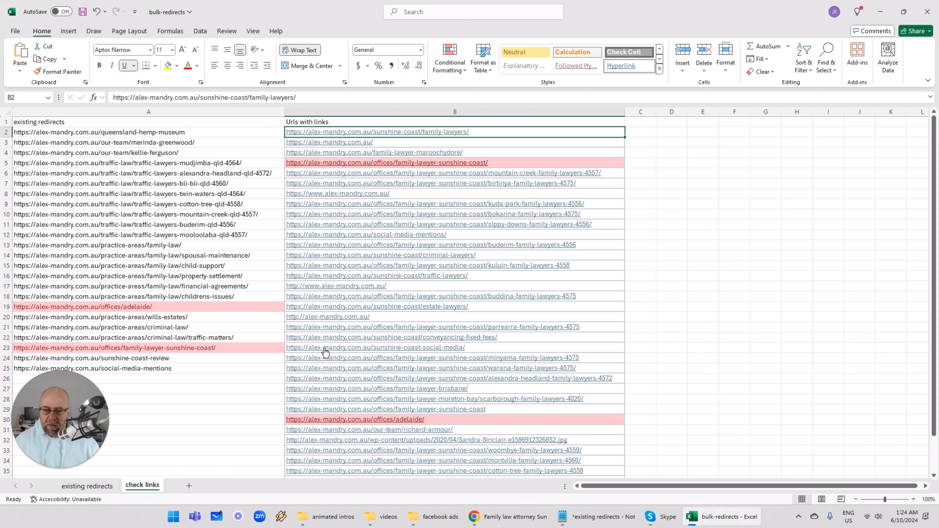
left_click(250, 348)
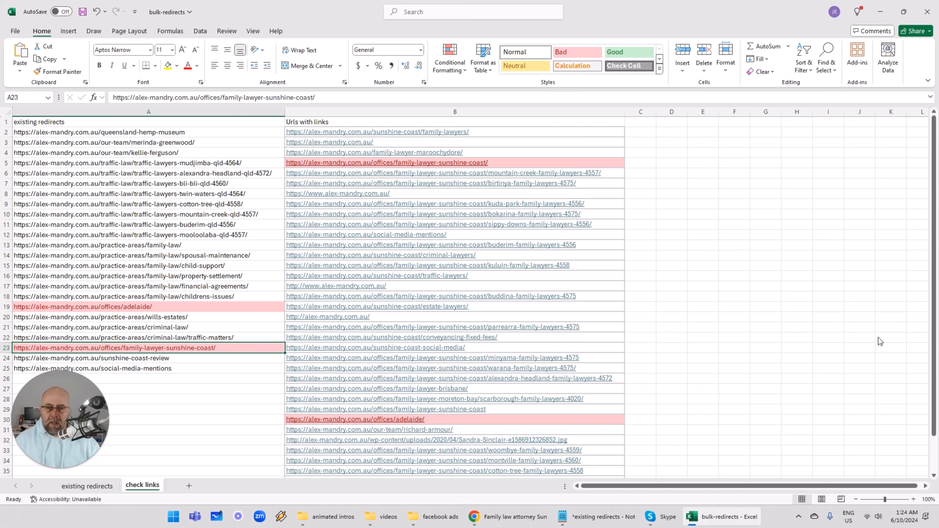
left_click(628, 135)
key("Left")
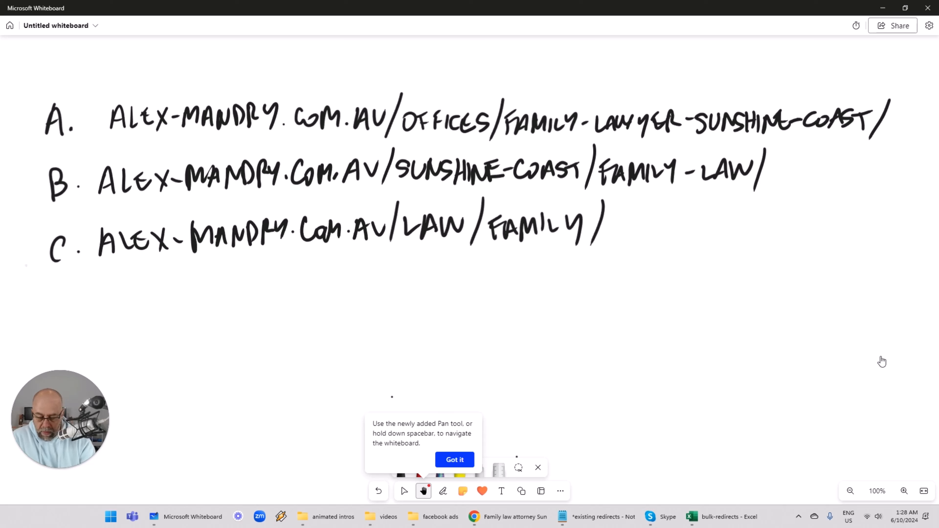
- In Microsoft Whiteboard, draw arrows pointing at URLs A and B in the written list
left_click_drag(30, 64, 49, 104)
left_click_drag(38, 94, 49, 72)
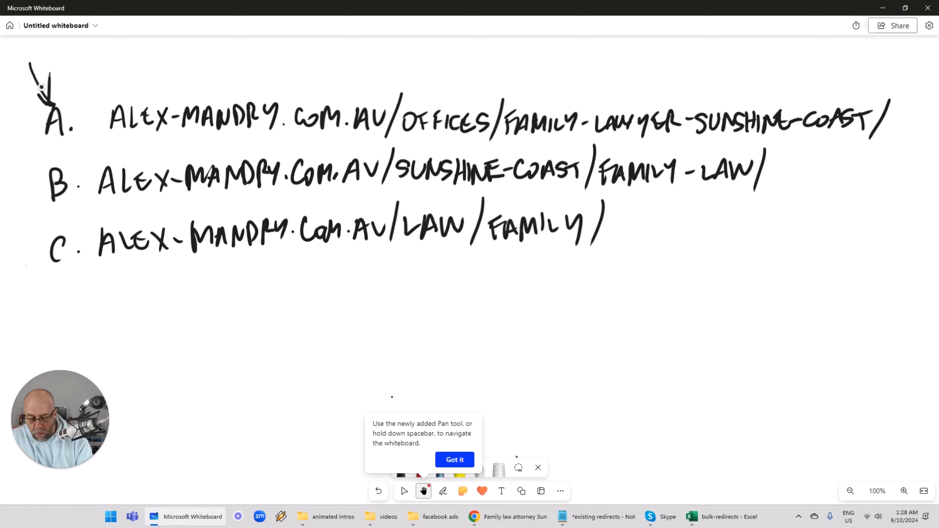
mouse_move(18, 148)
left_mouse_down()
mouse_move(37, 173)
mouse_move(39, 155)
left_mouse_up()
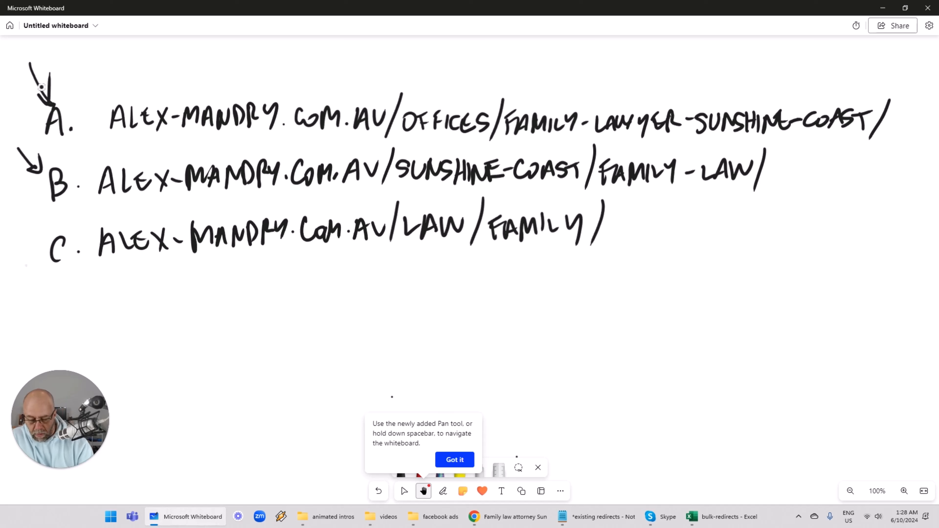